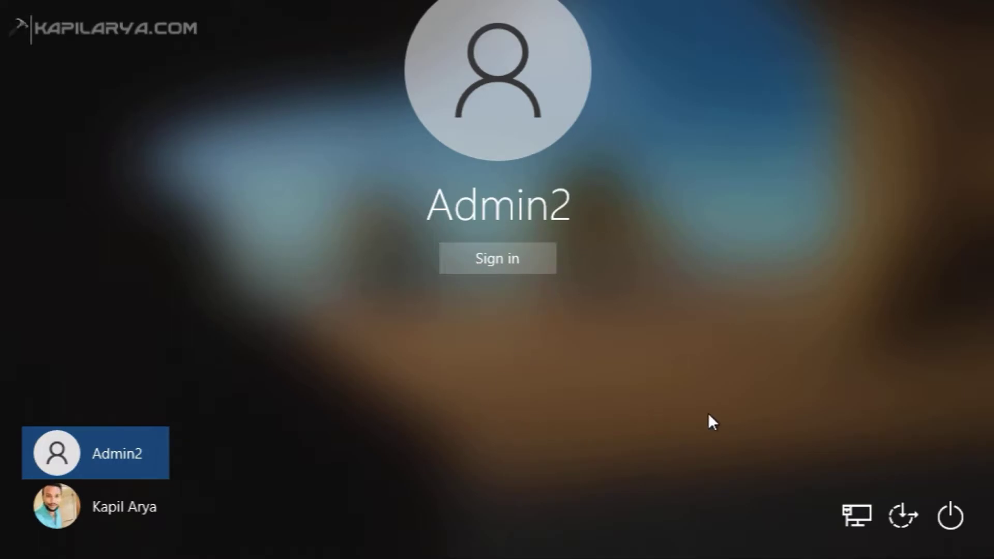
Step: Attempt a shutdown, dismiss the other-active-user warning, and sign in to the local Admin2 account
click(956, 519)
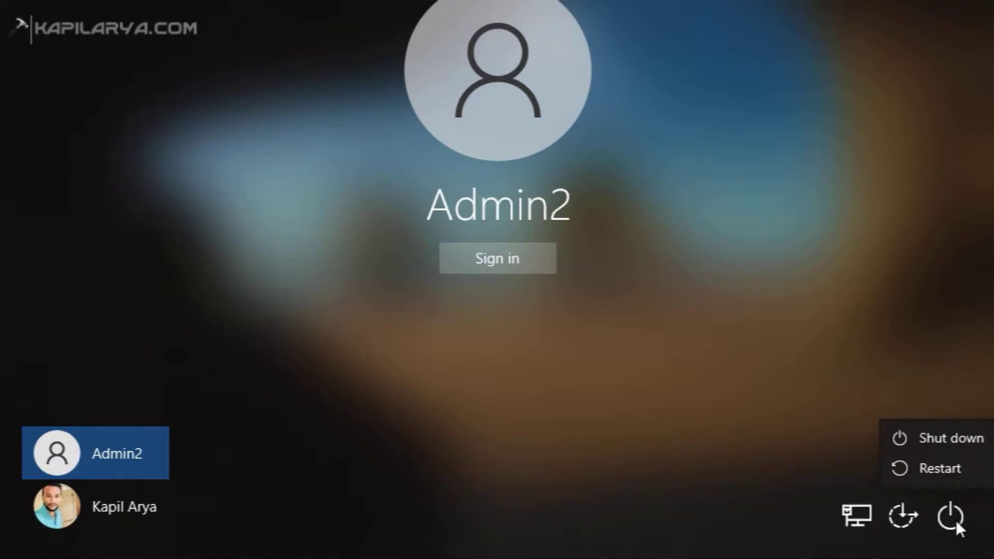
click(925, 449)
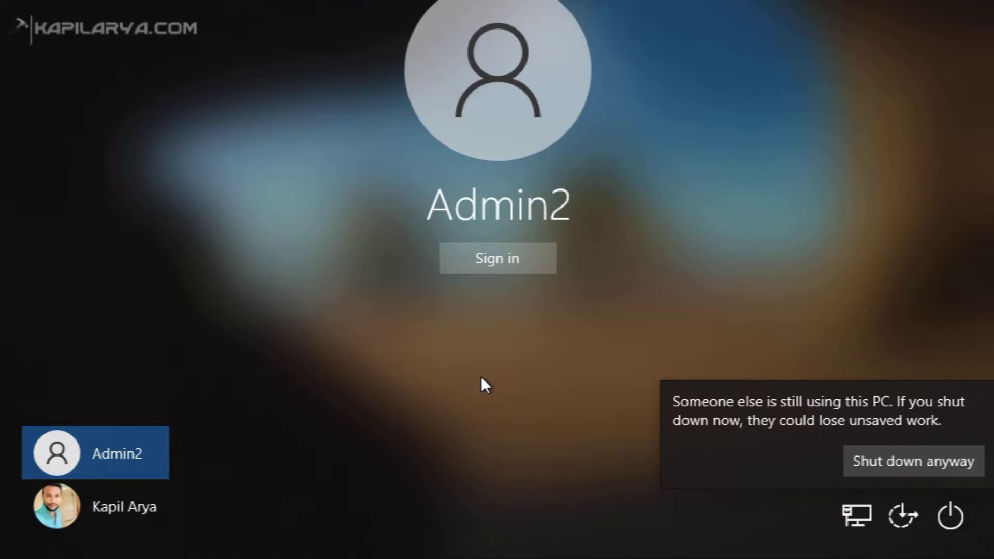
click(465, 355)
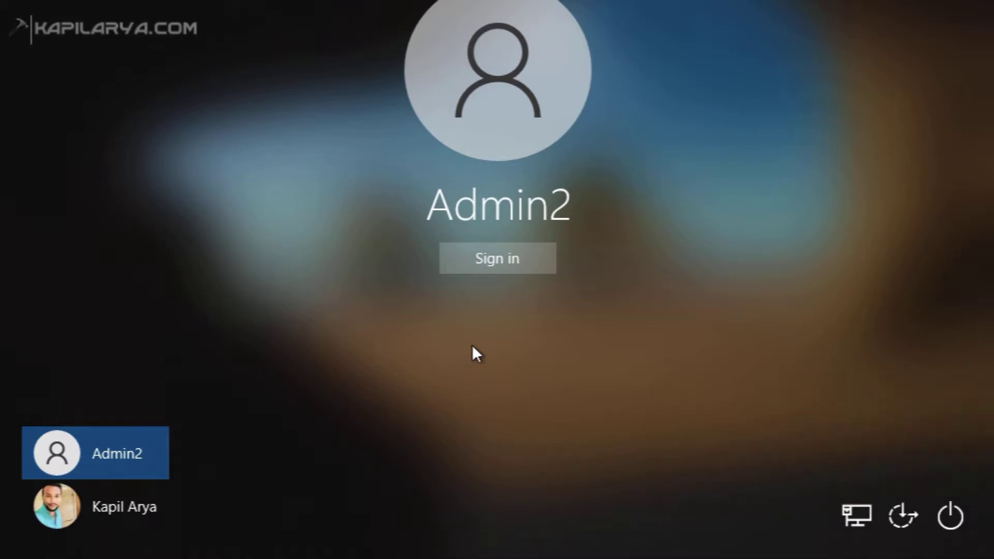
click(459, 260)
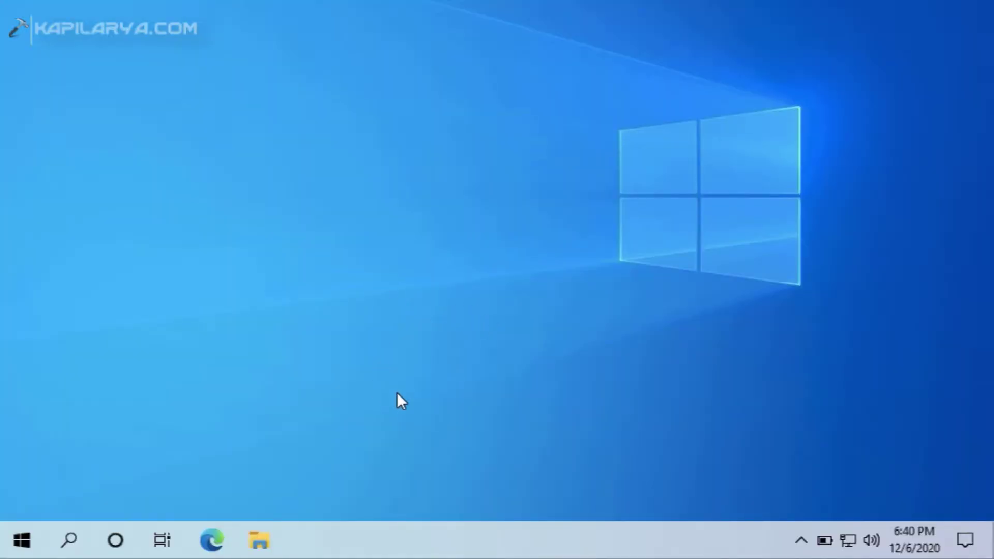
Step: Launch Task Manager from the taskbar, centre it on the desktop and expand it to More details
right_click(610, 538)
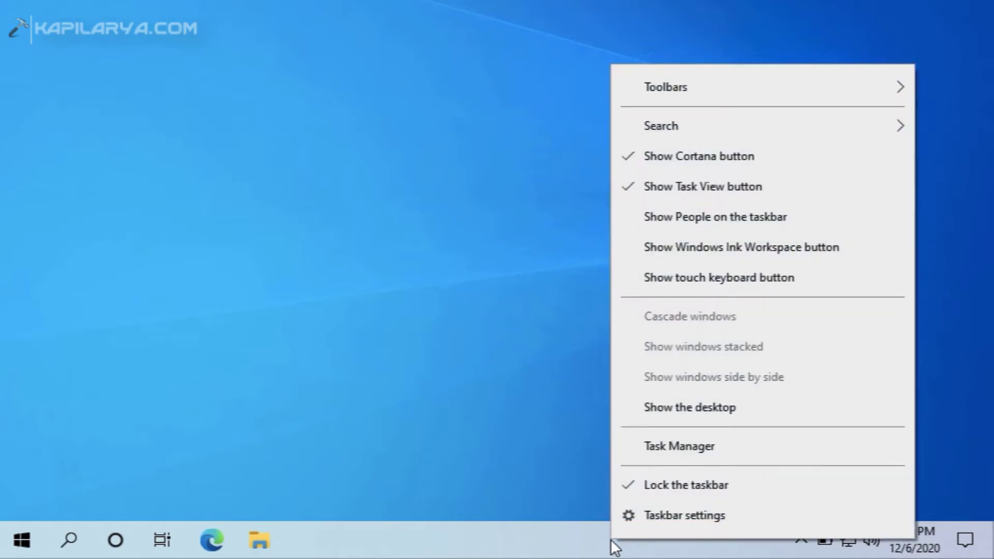
click(668, 457)
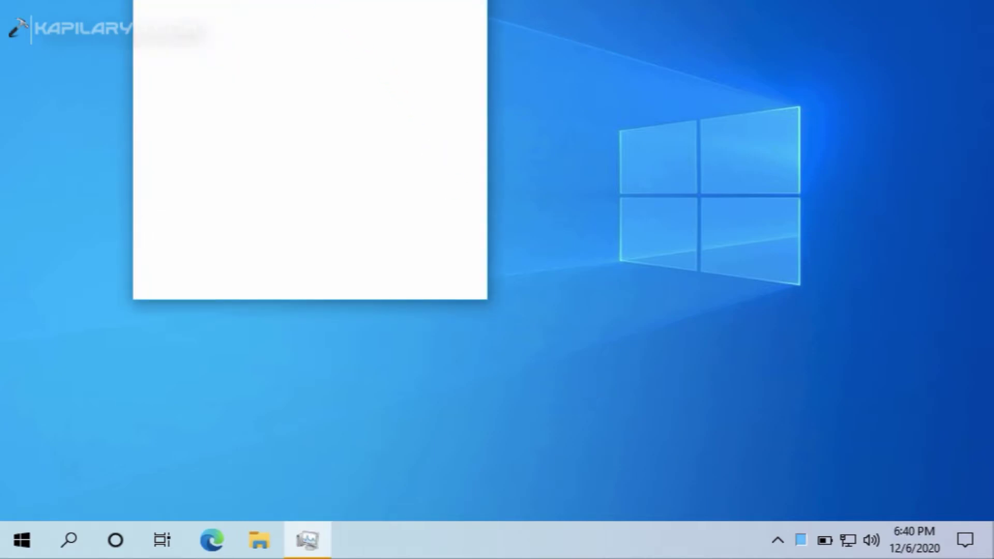
drag(324, 44, 343, 74)
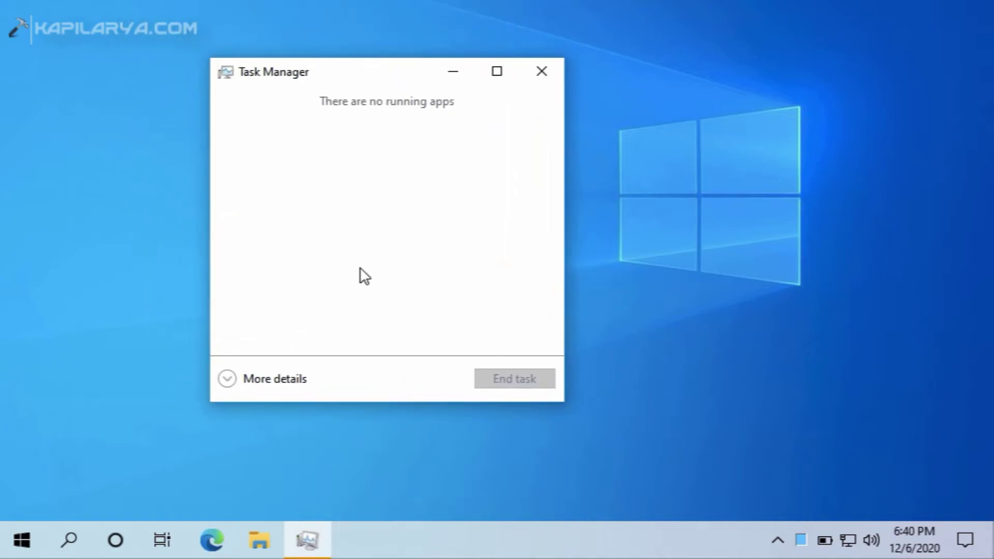
click(260, 380)
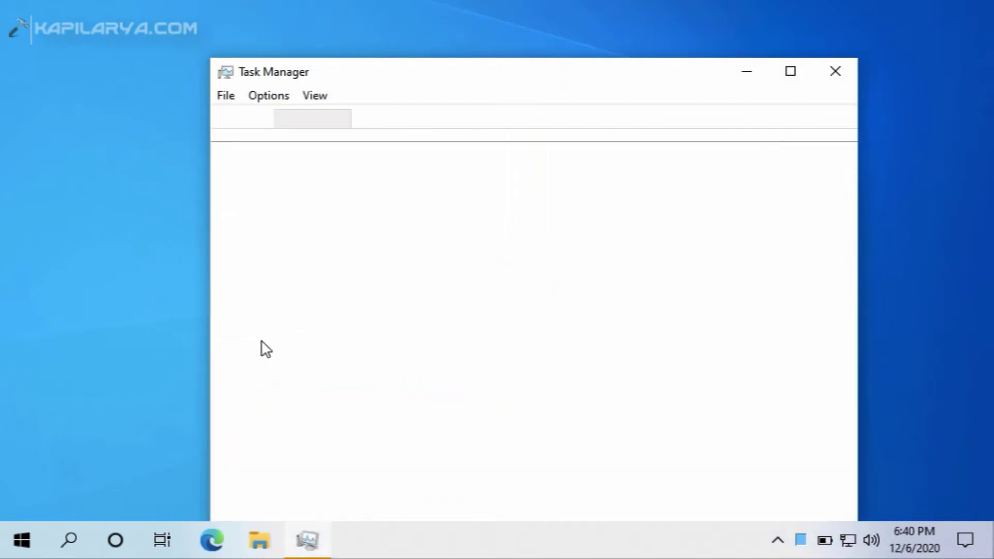
drag(366, 83, 286, 36)
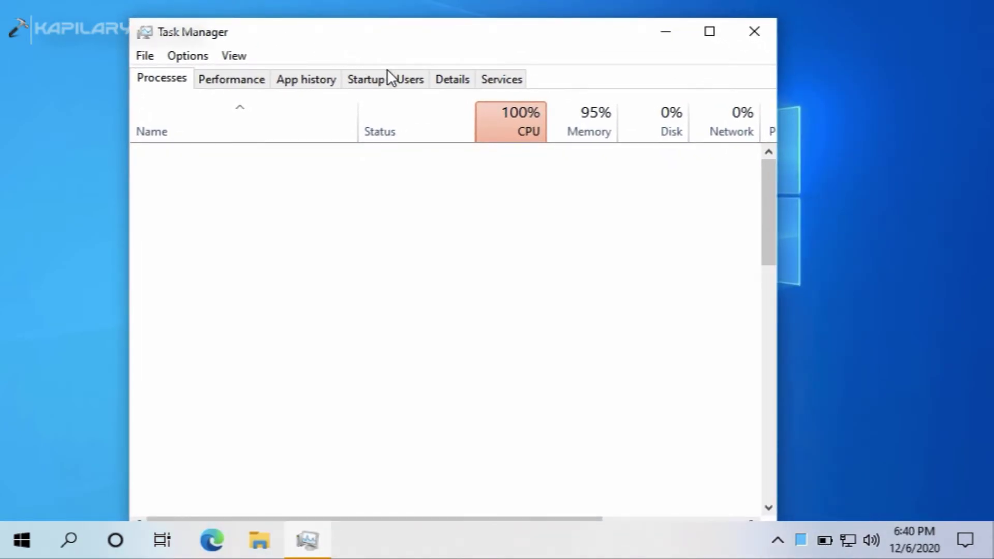
Step: On the Users tab, choose Sign off for the disconnected second Microsoft account
click(413, 85)
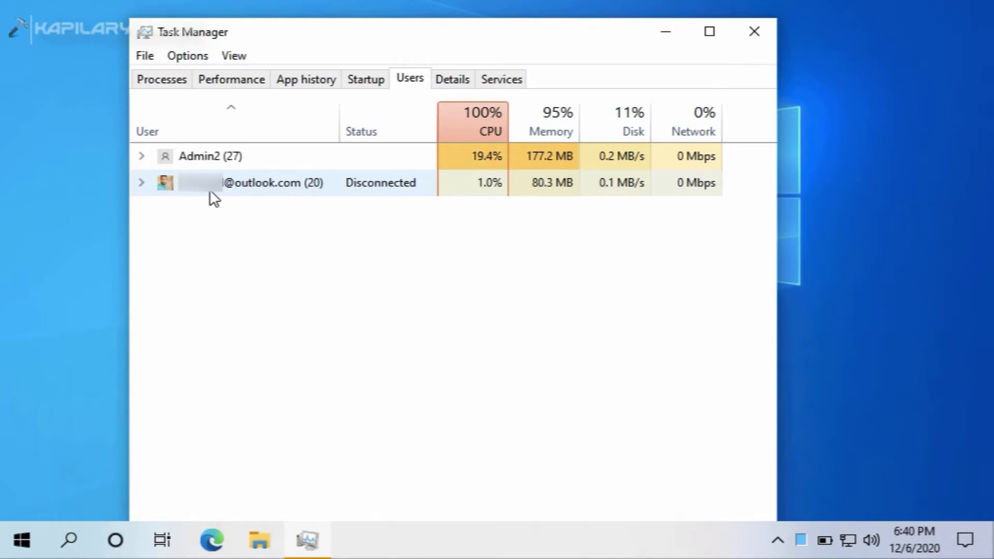
right_click(211, 193)
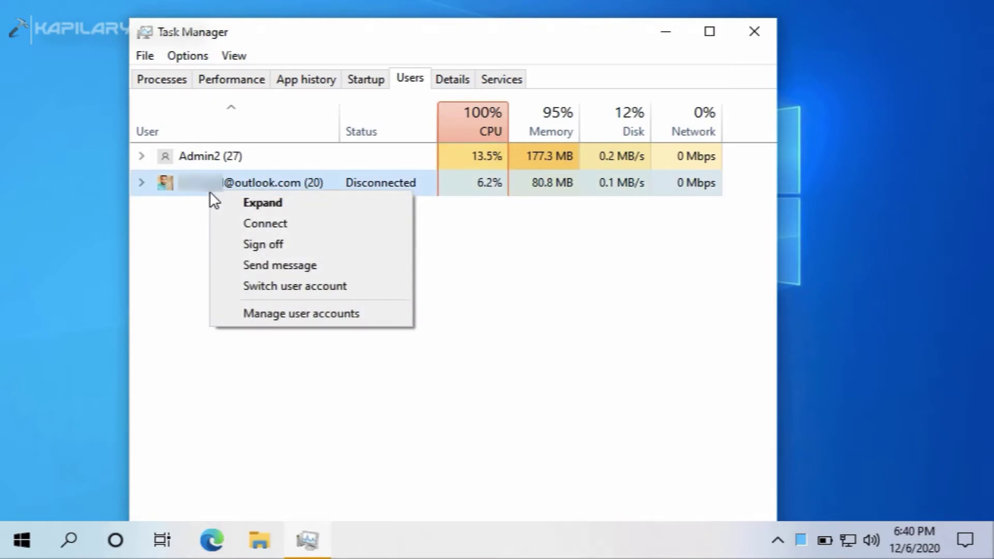
click(233, 244)
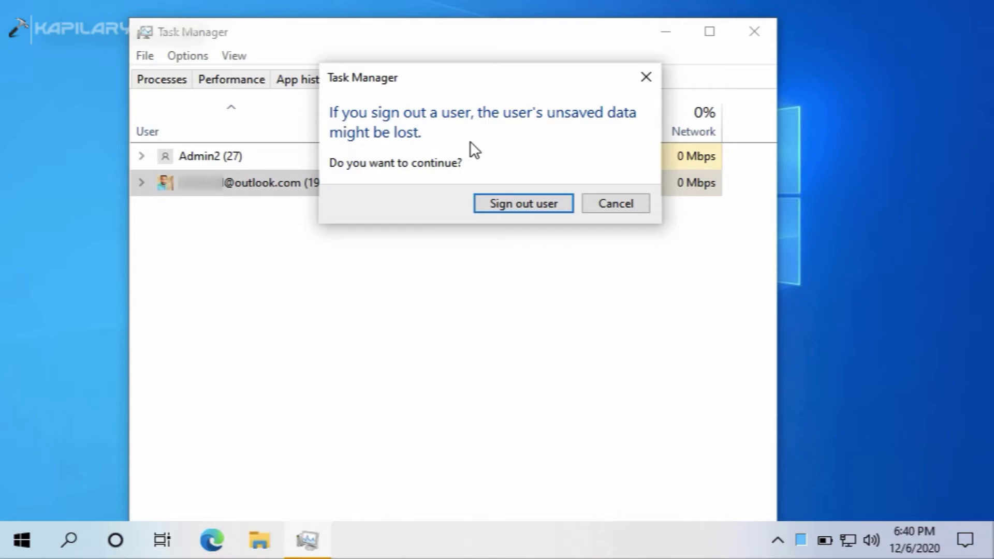
Step: Confirm signing out the other user so only Admin2 remains, then close Task Manager
click(479, 205)
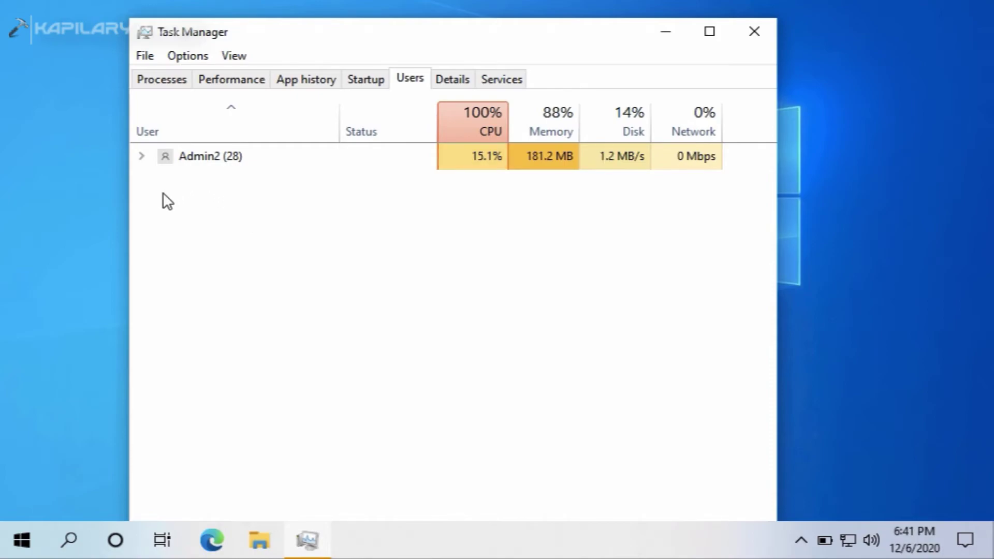
click(198, 166)
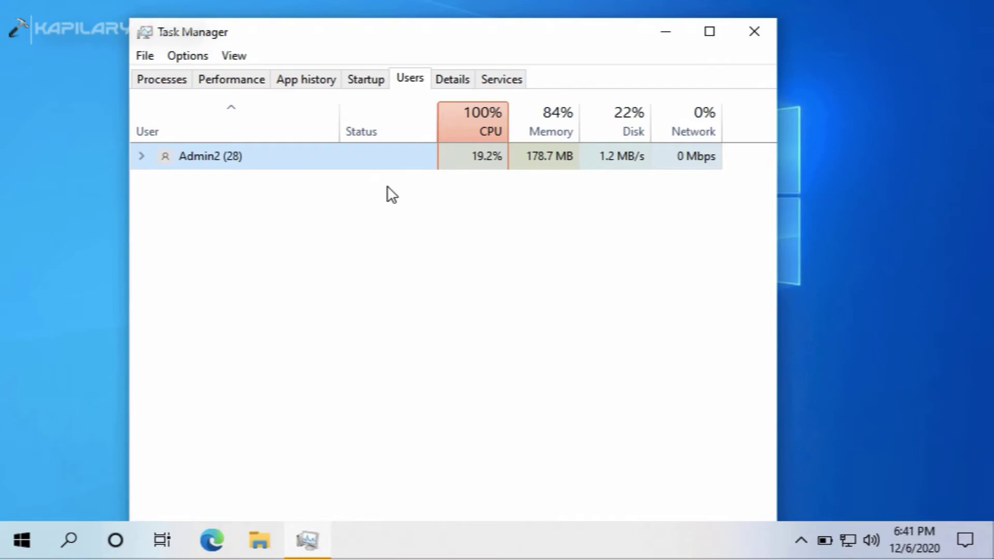
click(761, 26)
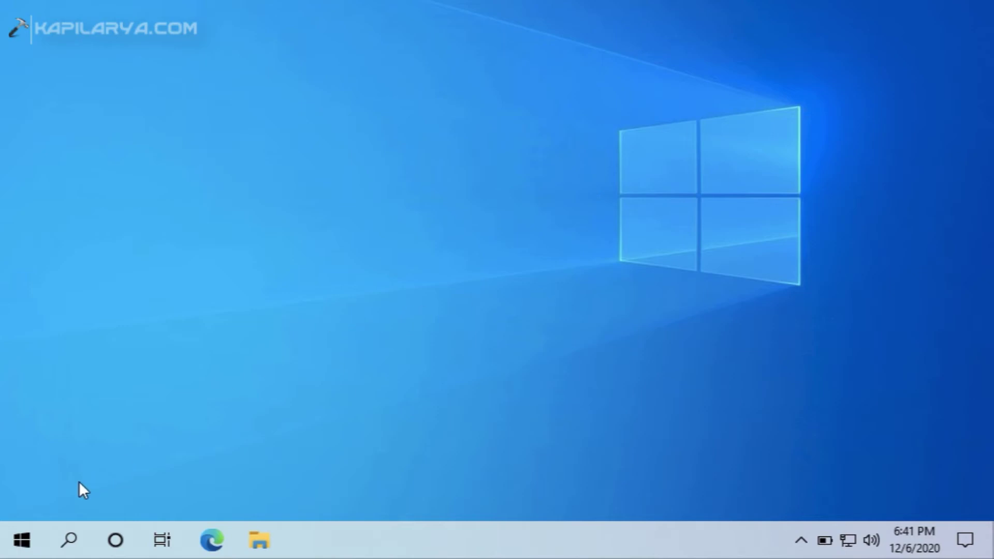
Step: Open Windows Settings from the Start shortcuts and go to the Accounts section
right_click(28, 531)
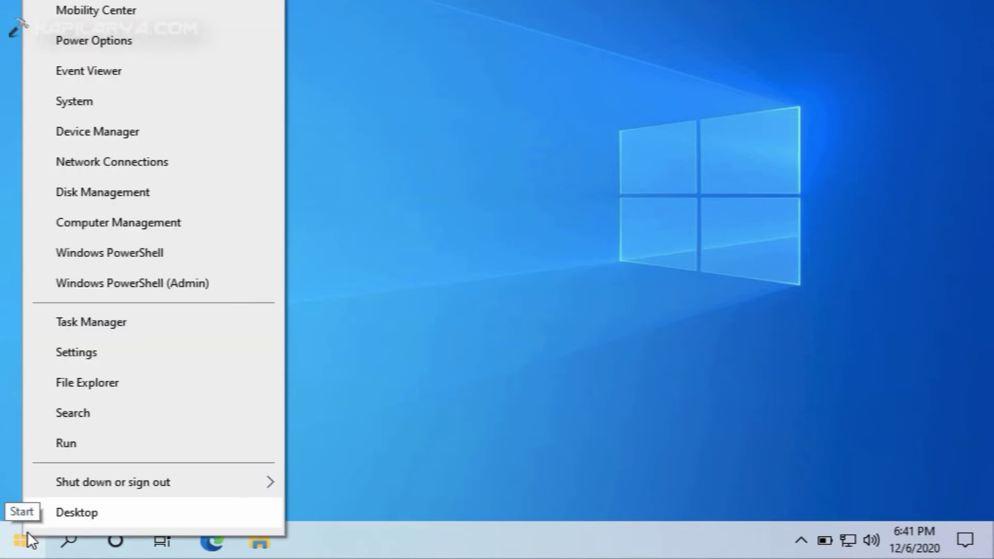
click(105, 352)
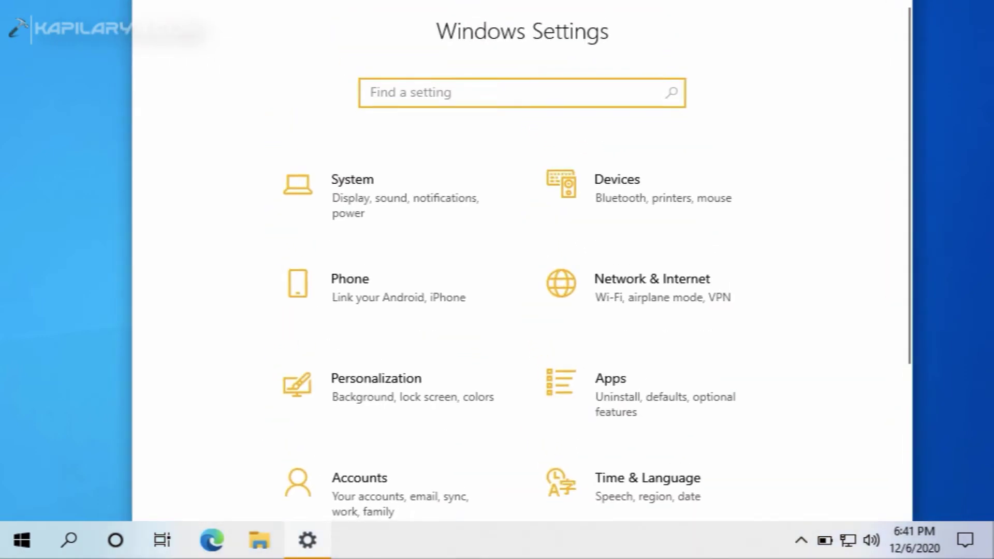
click(503, 106)
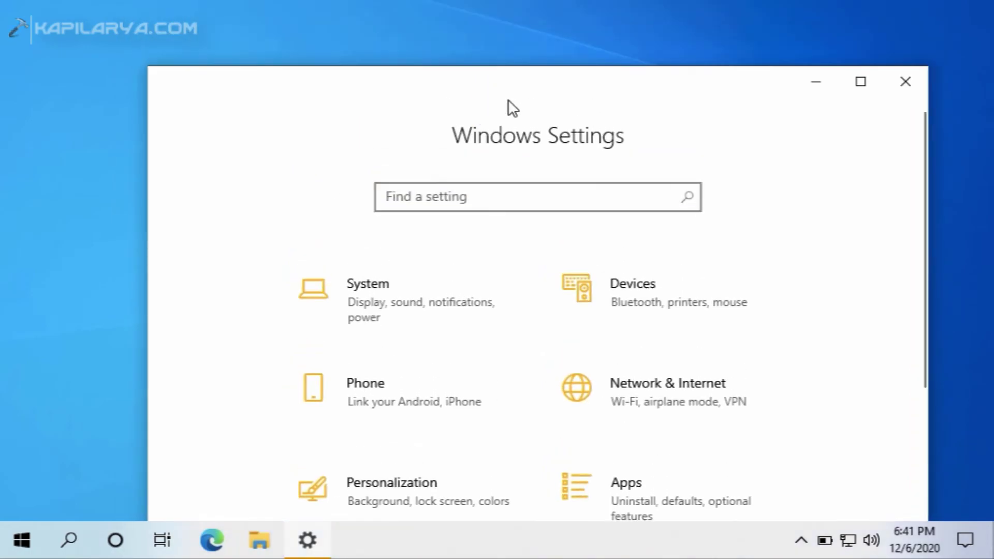
scroll(440, 312, down, 3)
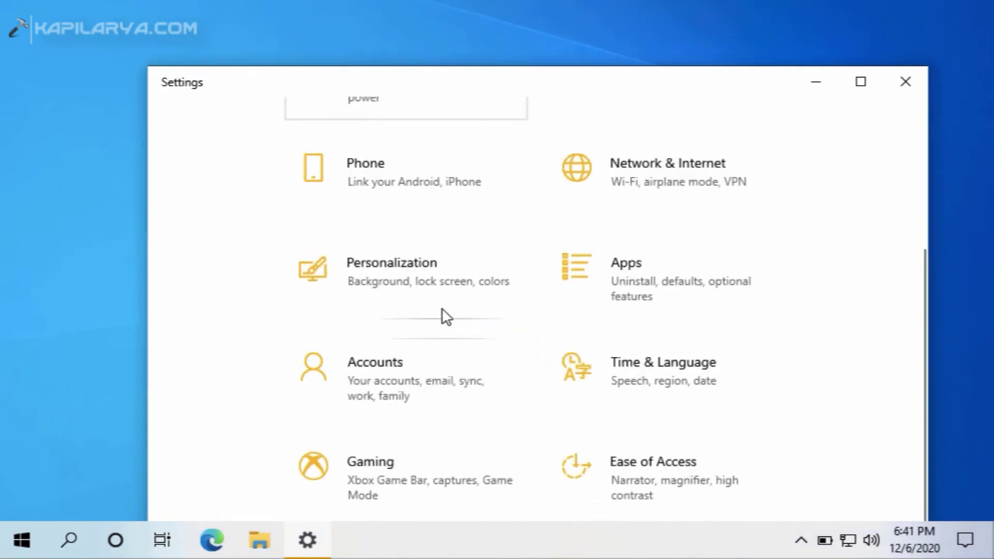
click(385, 360)
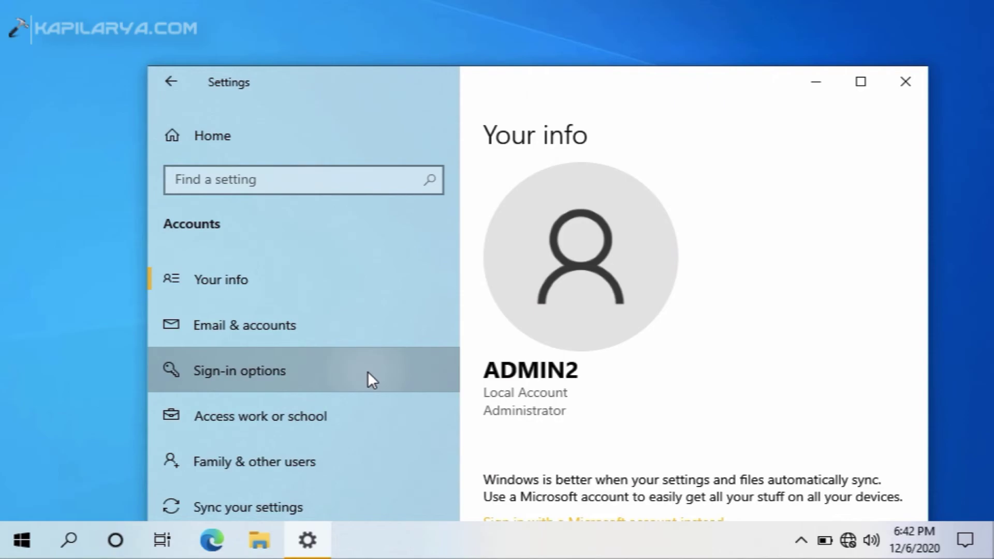
Step: In Sign-in options, turn off 'Use my sign-in info to automatically finish setting up my device' and close Settings
click(388, 374)
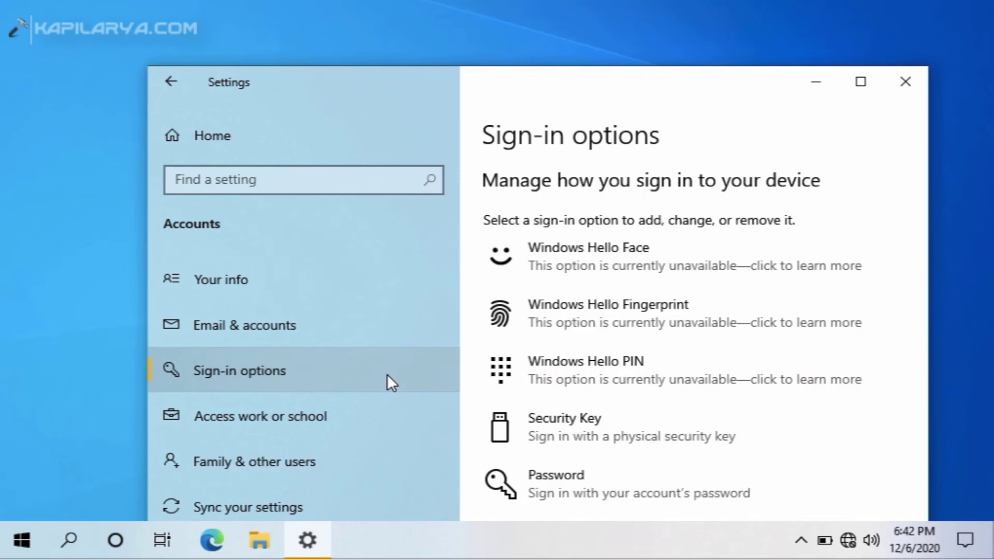
scroll(589, 382, down, 2)
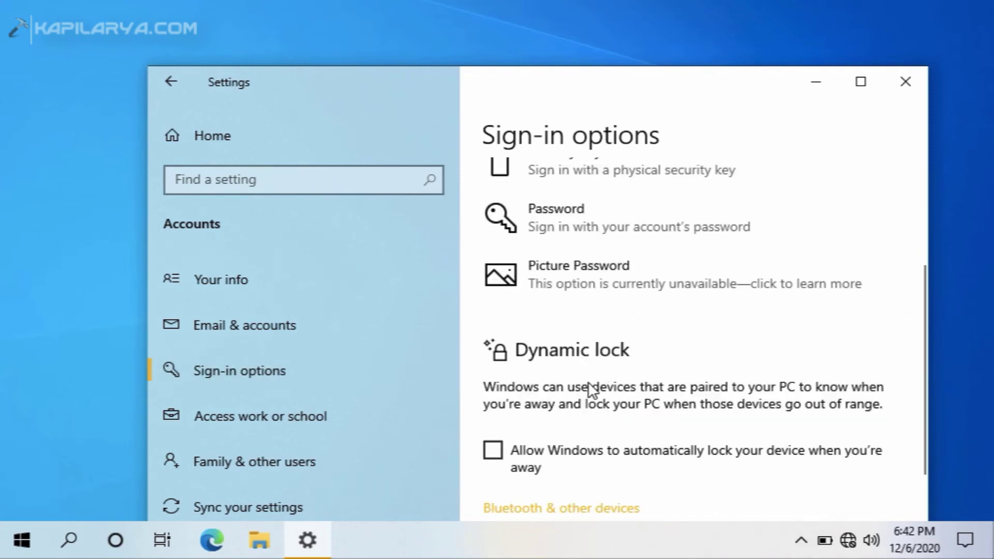
scroll(590, 389, down, 3)
scroll(588, 393, down, 5)
scroll(561, 348, down, 1)
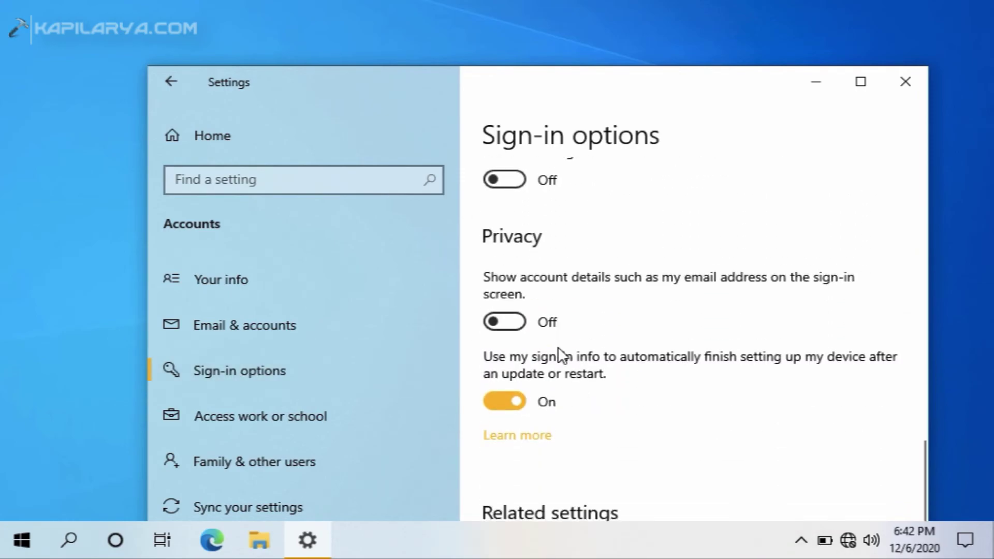
click(497, 406)
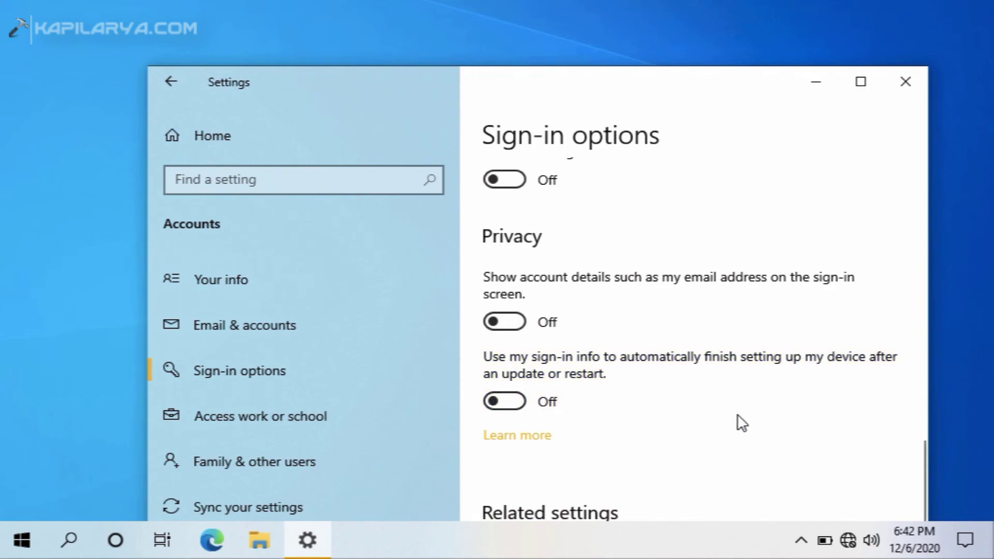
click(906, 77)
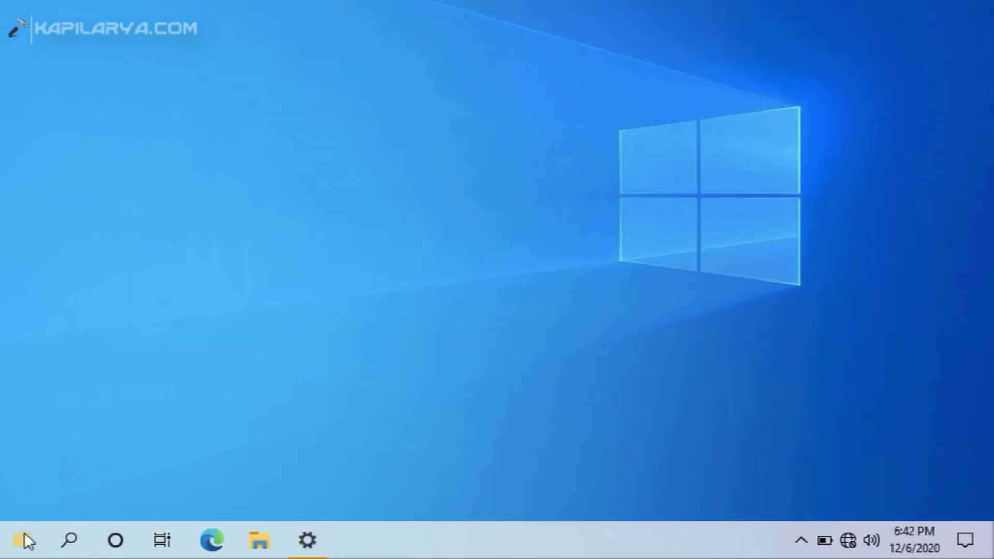
Step: Shut down the PC from the Start shortcuts with no other-user warning appearing
right_click(25, 531)
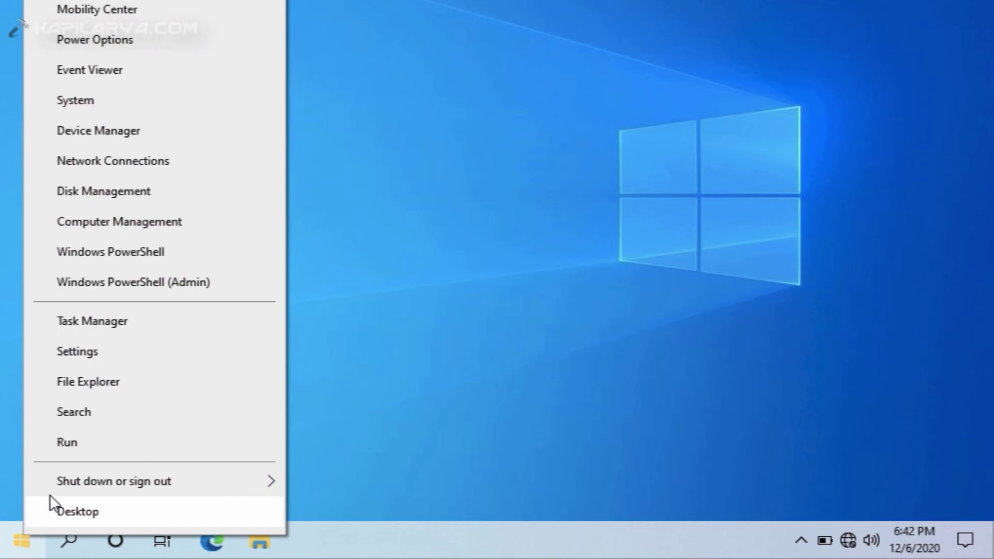
mouse_move(114, 481)
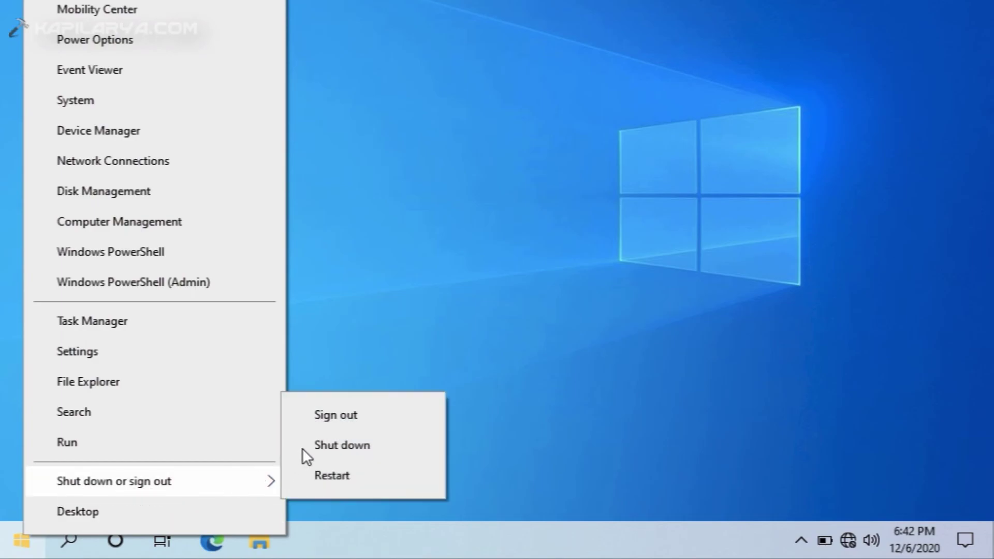
click(302, 448)
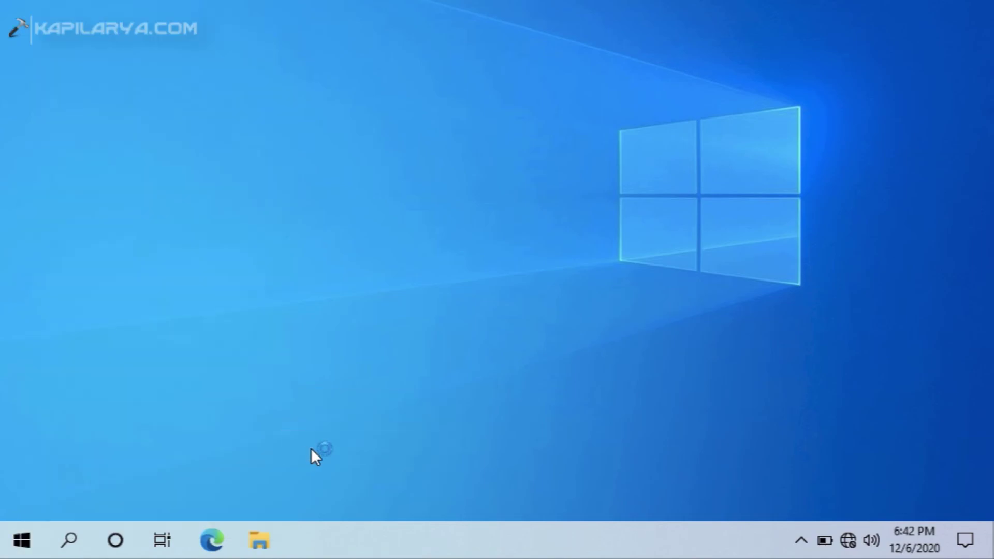